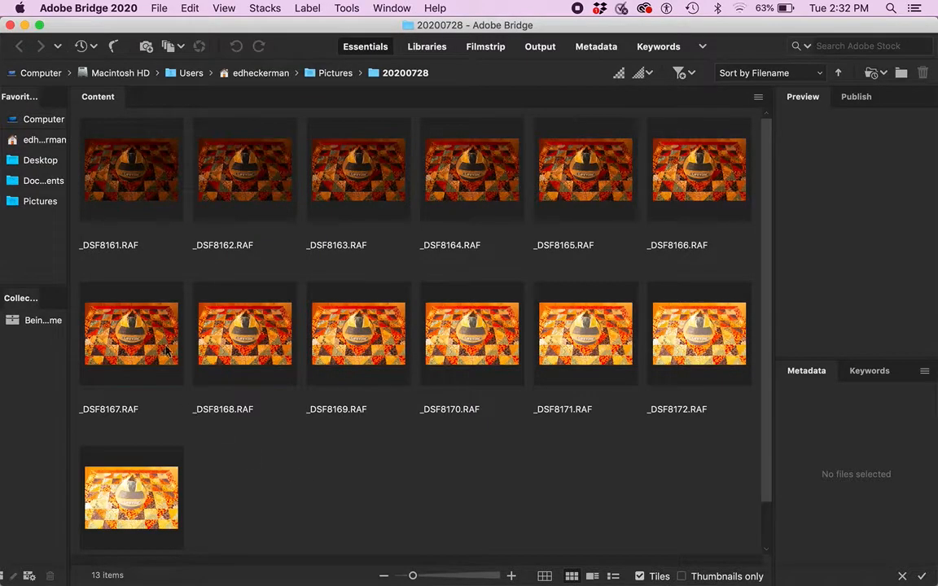
Step: Compare the bracketed exposures by selecting individual thumbnails in the folder
left_click(148, 310)
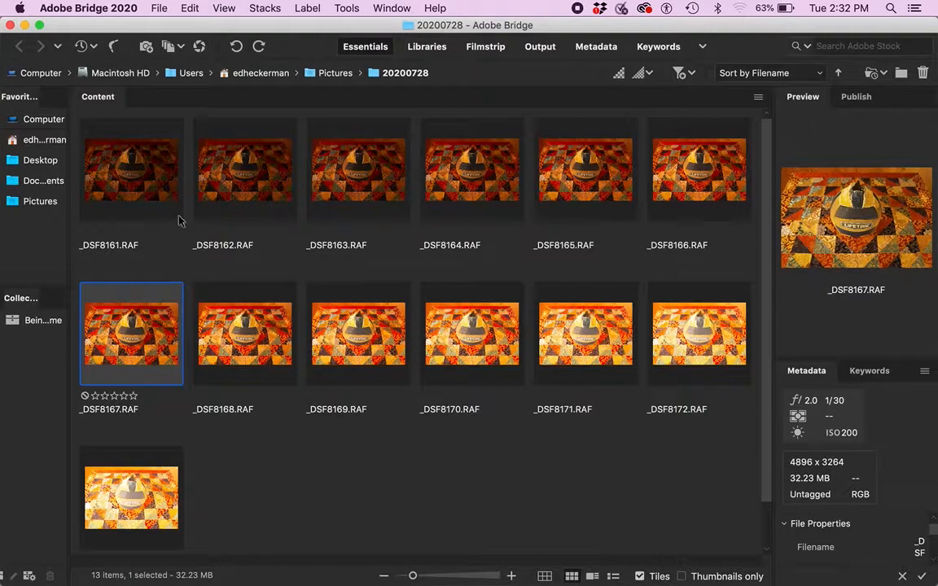
left_click(160, 190)
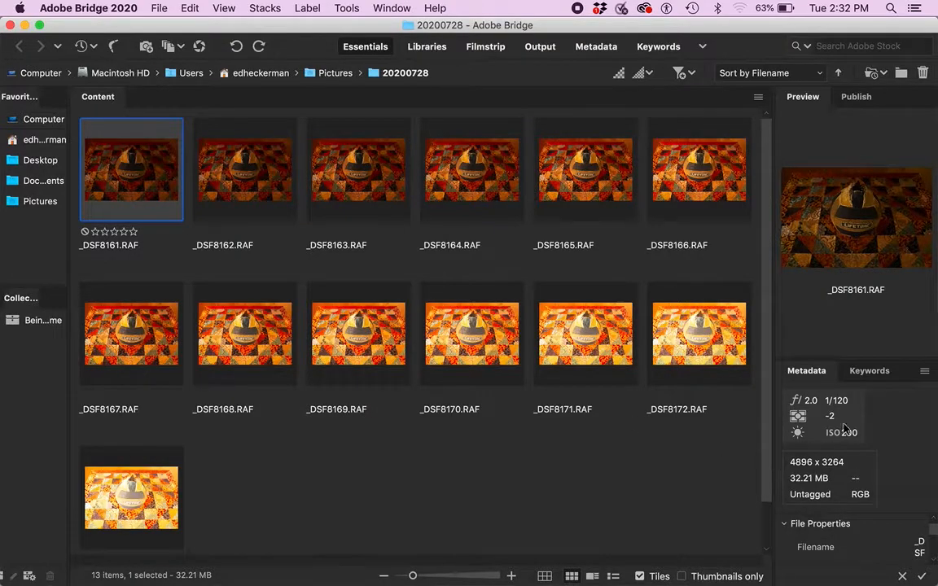
left_click(148, 460)
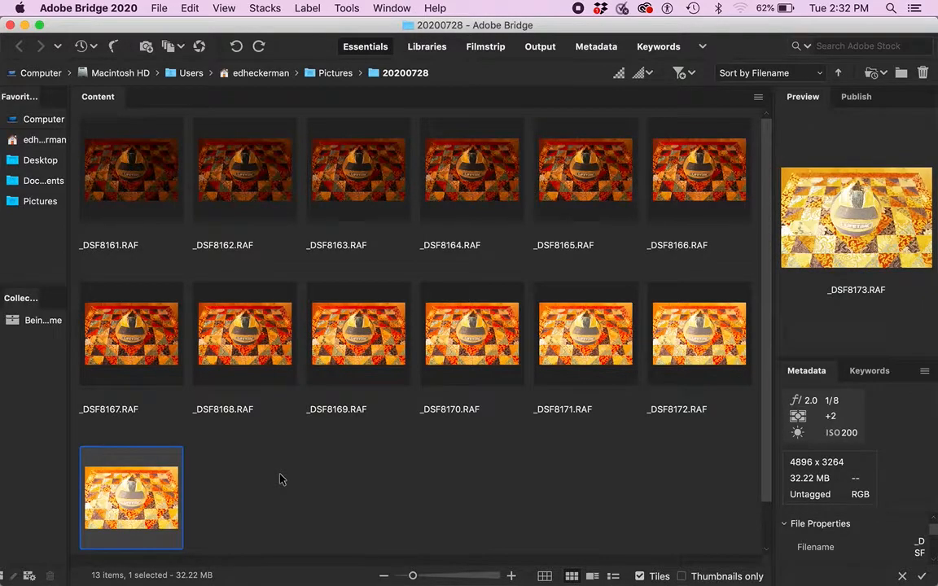
left_click(134, 325)
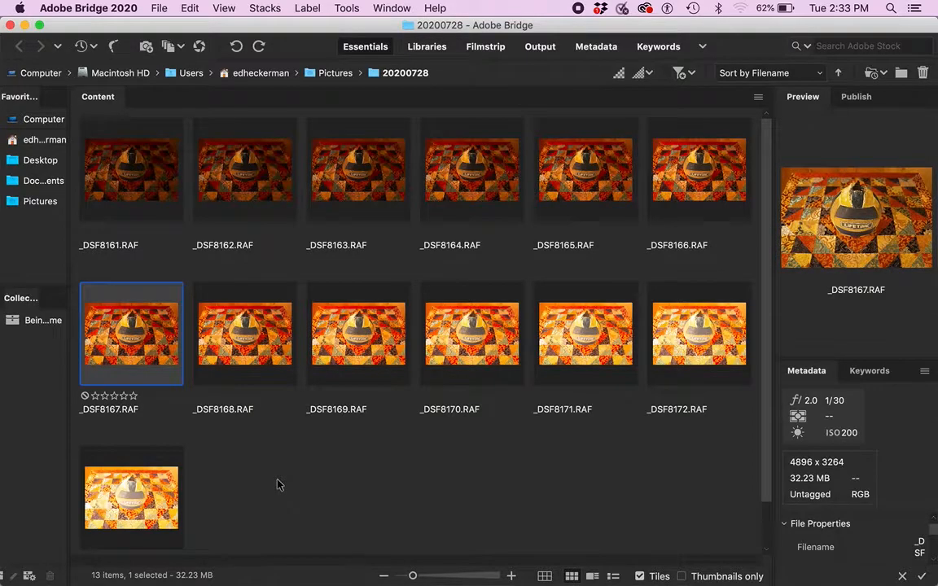
Step: Select all 13 raw files and open them together in Camera Raw
key("super+a")
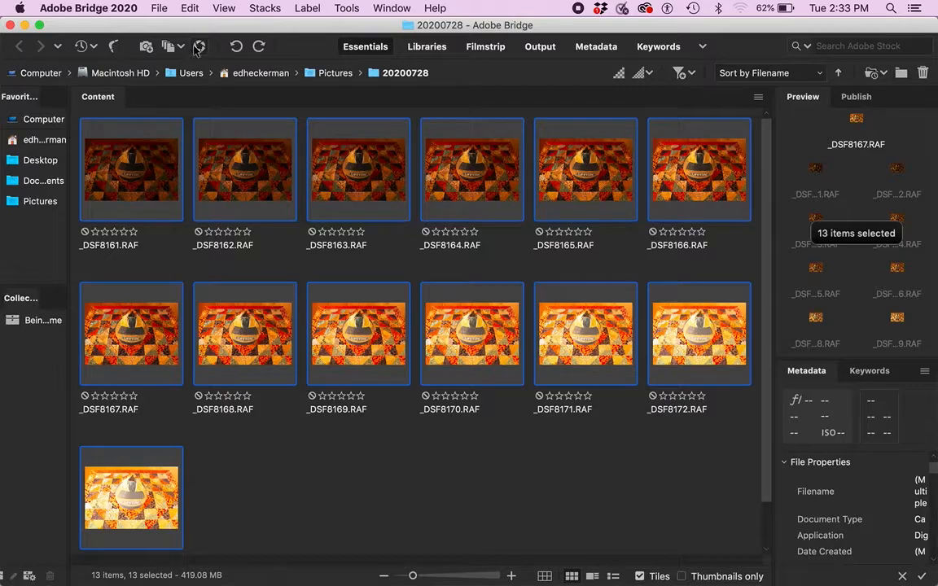
left_click(199, 47)
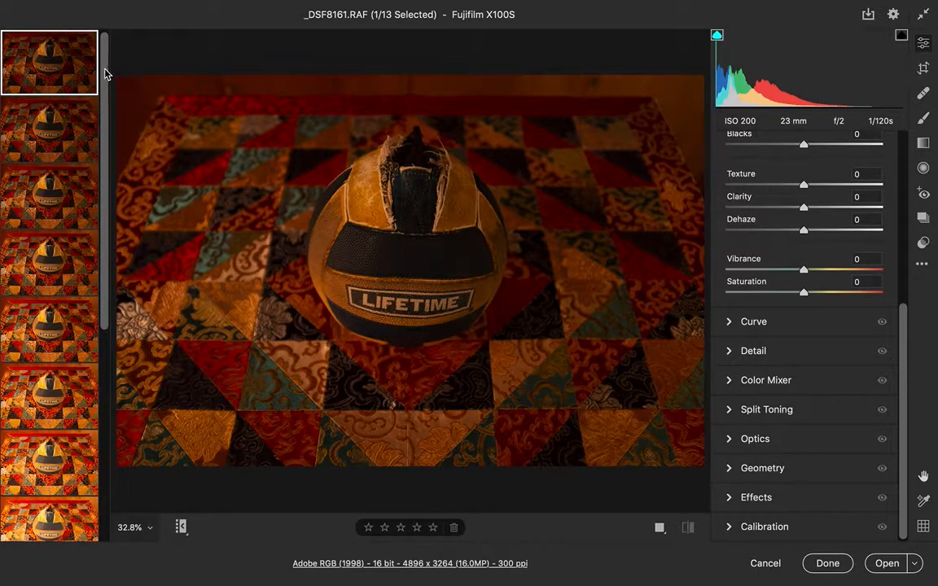
Step: Browse the filmstrip to compare the darkest, brightest and middle exposures
left_click_drag(105, 73, 95, 407)
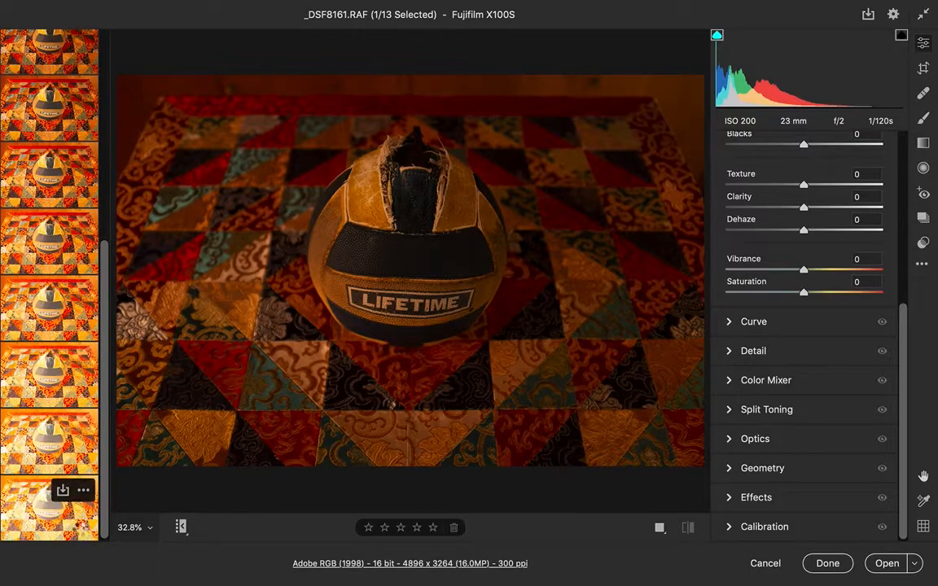
left_click(80, 532)
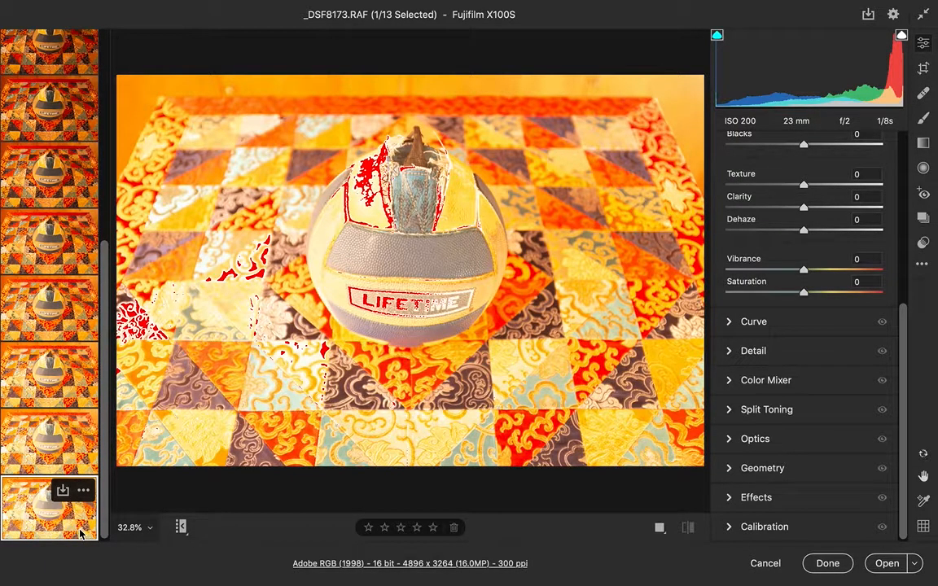
left_click_drag(103, 502, 103, 137)
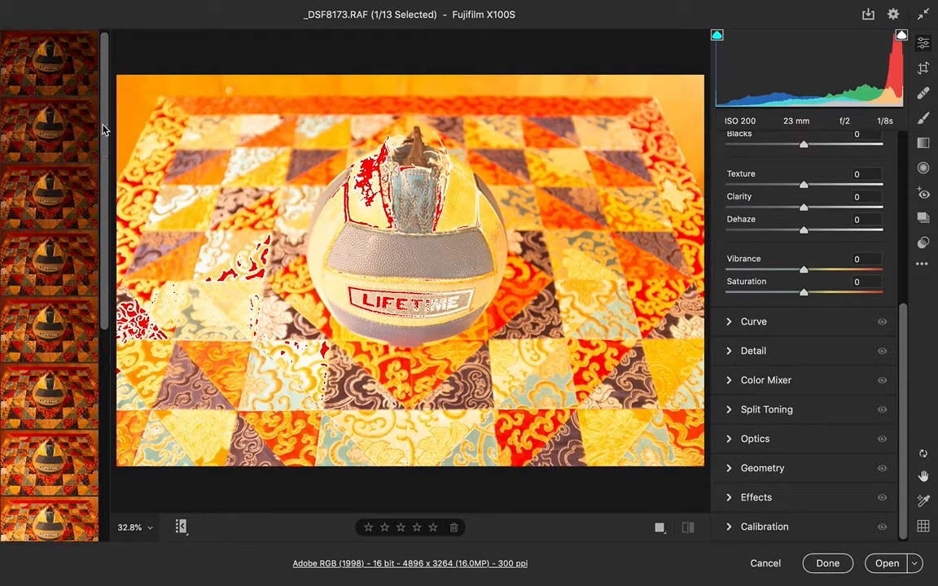
left_click(81, 79)
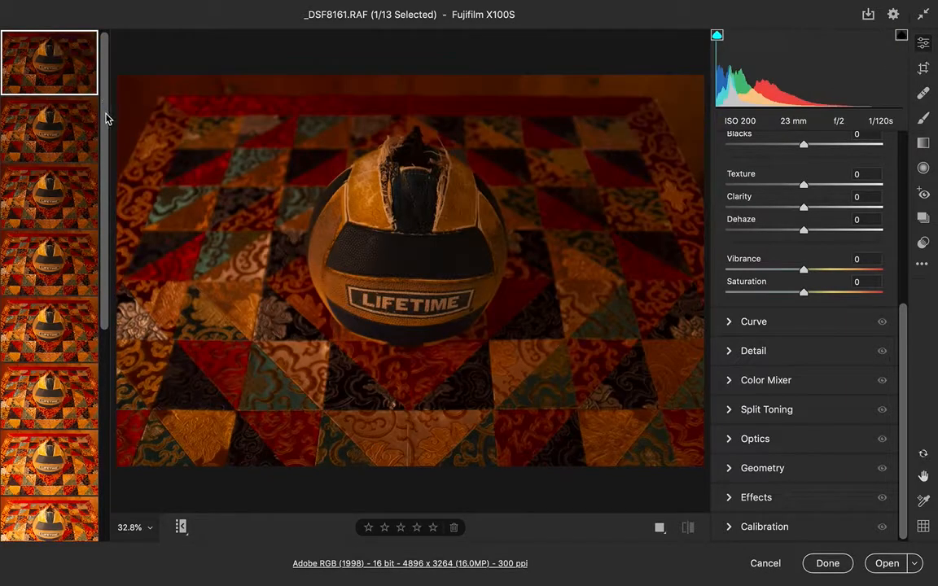
left_click_drag(104, 115, 99, 225)
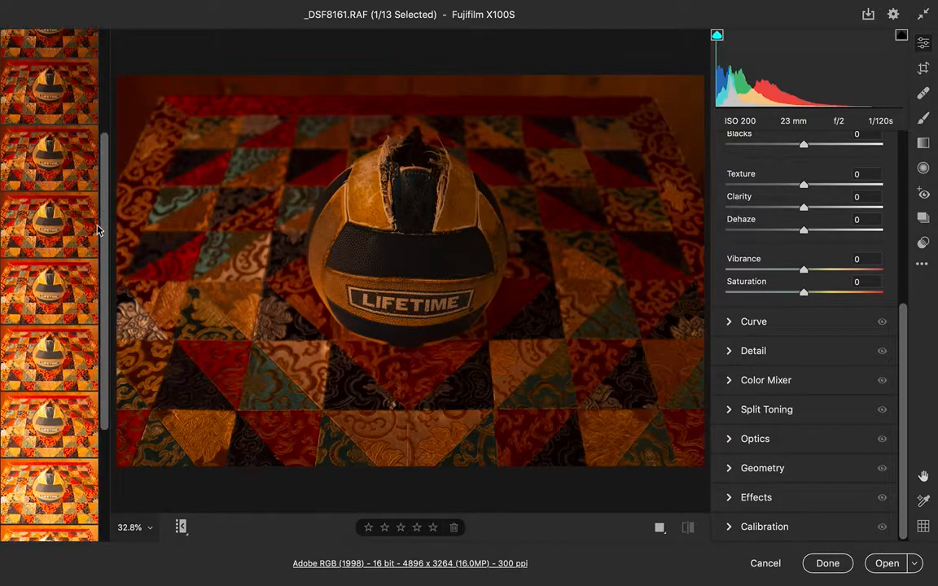
left_click(65, 297)
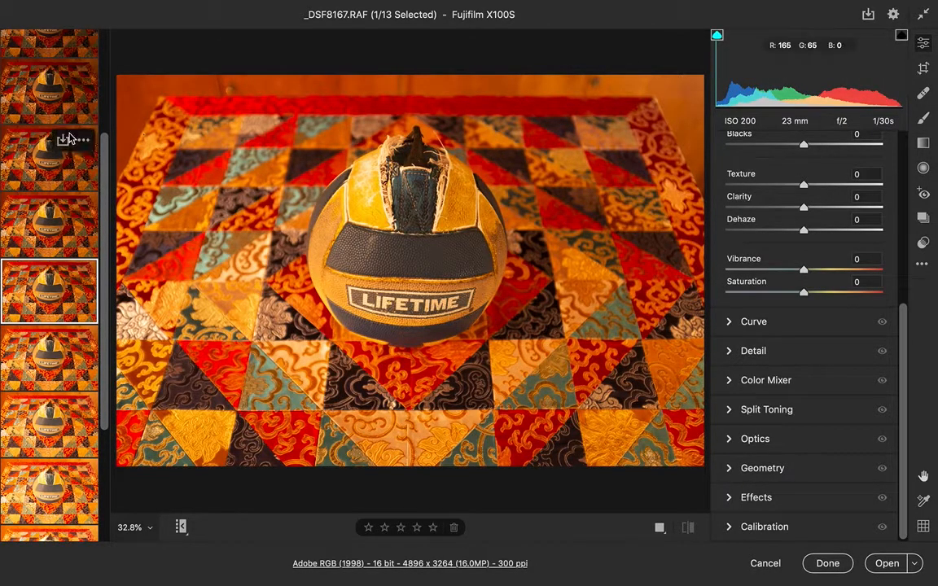
left_click_drag(101, 165, 103, 33)
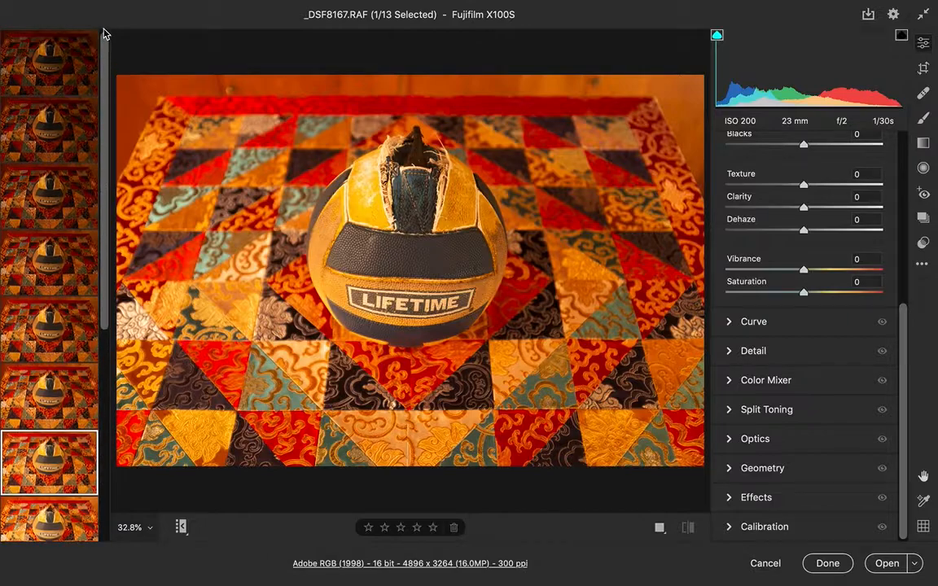
left_click(83, 45)
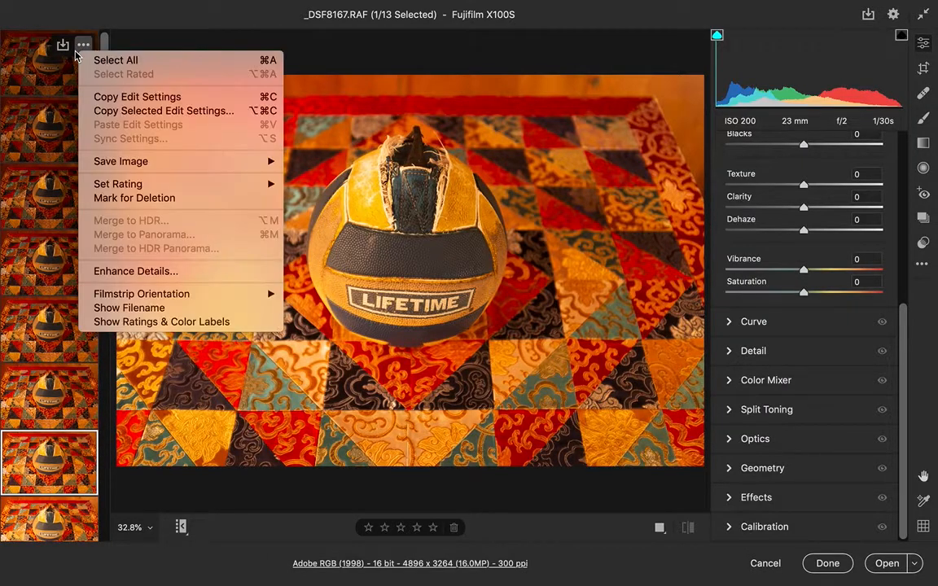
left_click(43, 78)
left_click(43, 78)
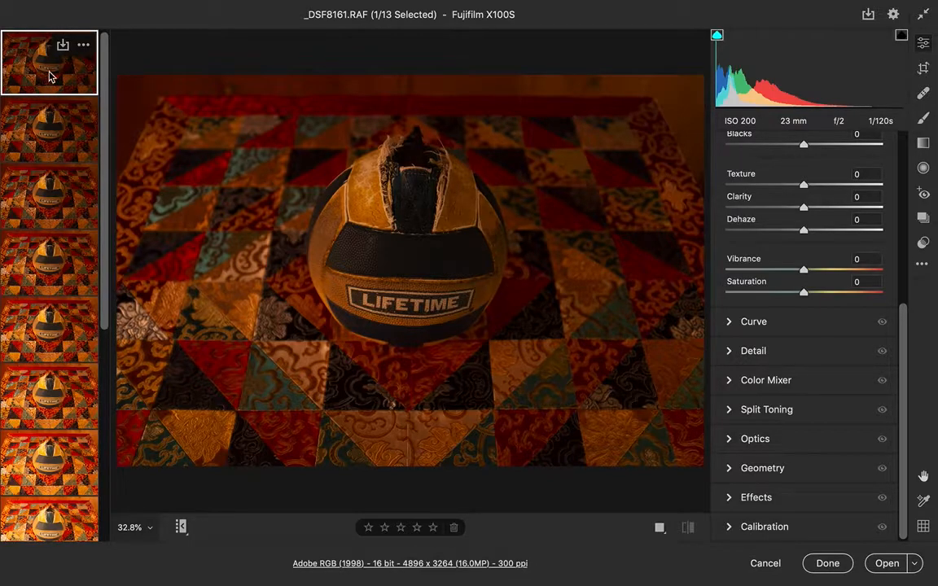
Step: Browse the filmstrip again, comparing the darkest, brightest and middle-exposed images
left_click_drag(104, 109, 109, 375)
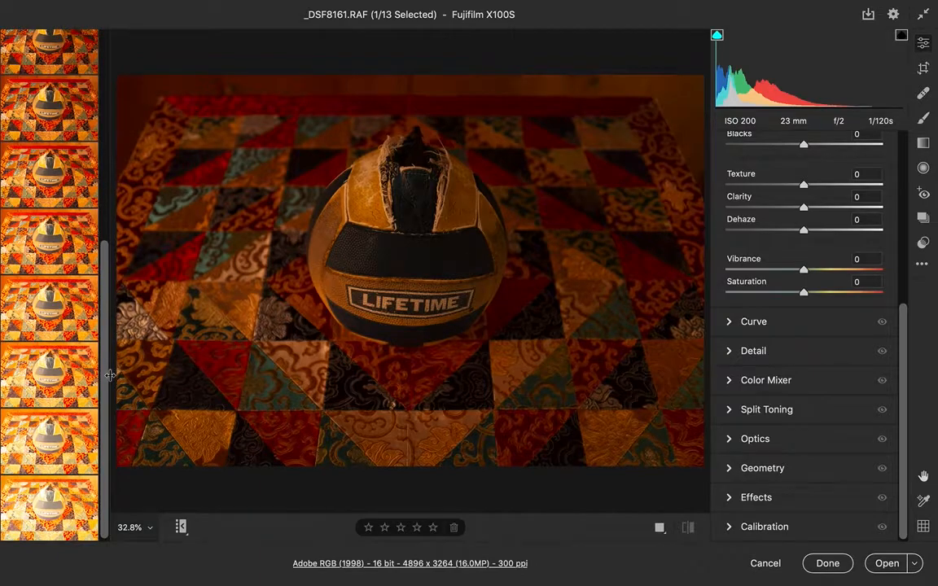
left_click(68, 528)
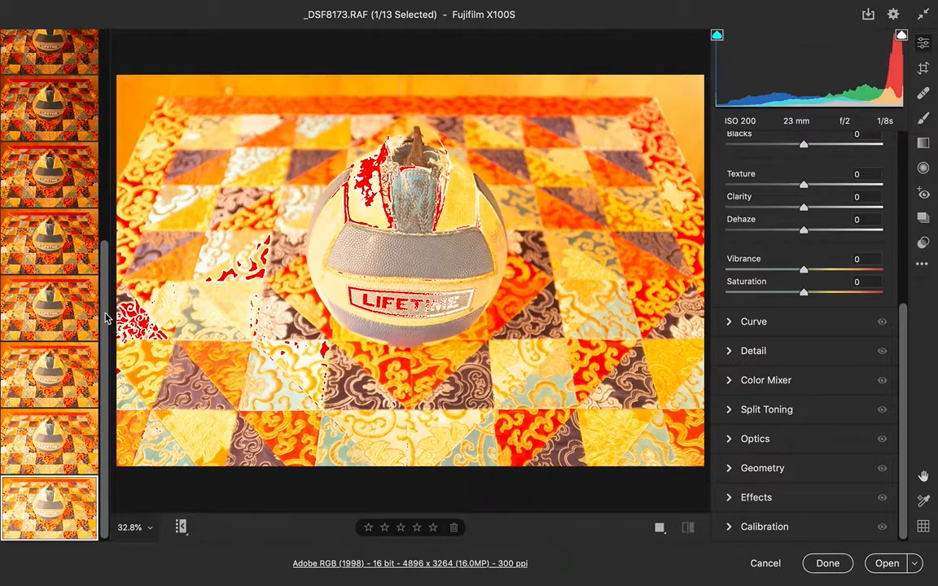
left_click_drag(106, 317, 105, 87)
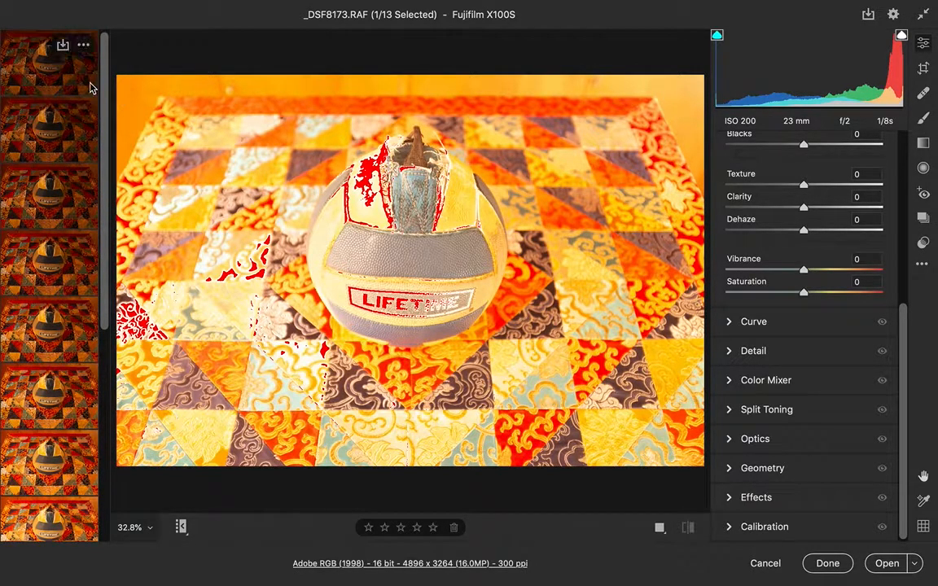
left_click(86, 83)
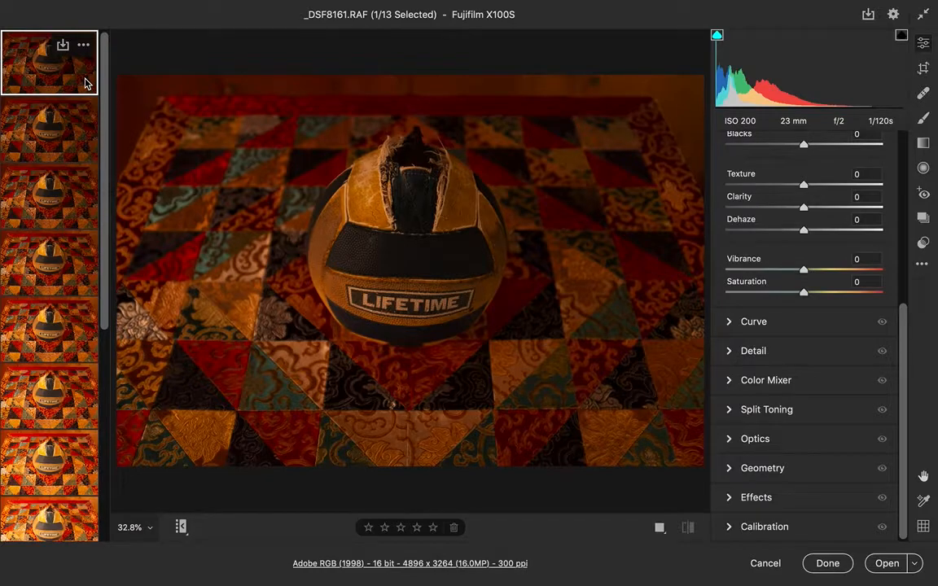
left_click_drag(104, 120, 104, 187)
left_click(75, 389)
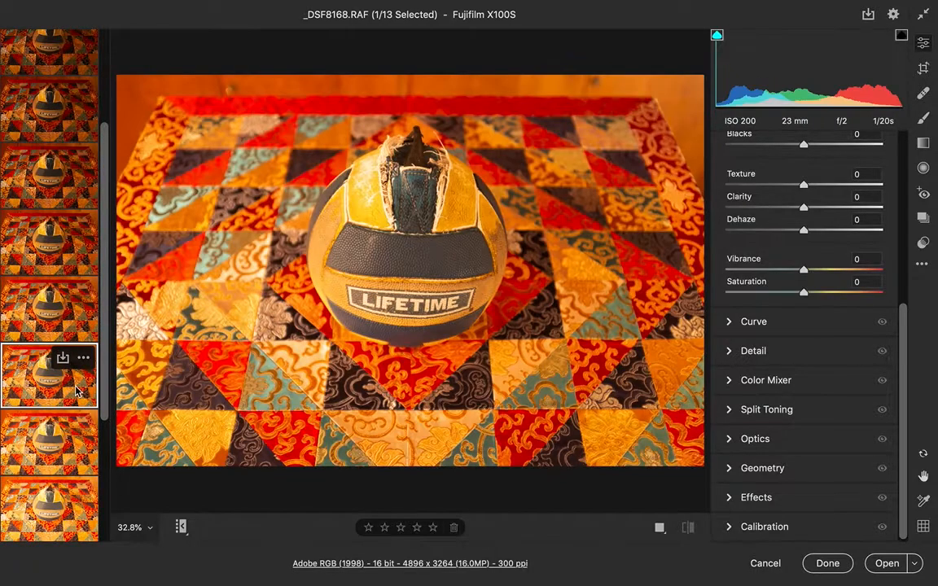
left_click(68, 313)
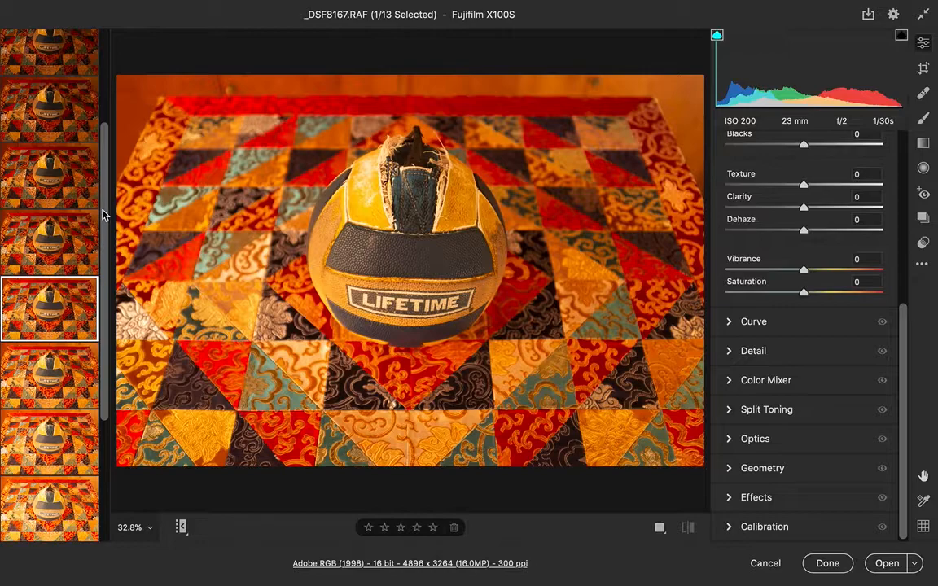
scroll(104, 182, "up", 5)
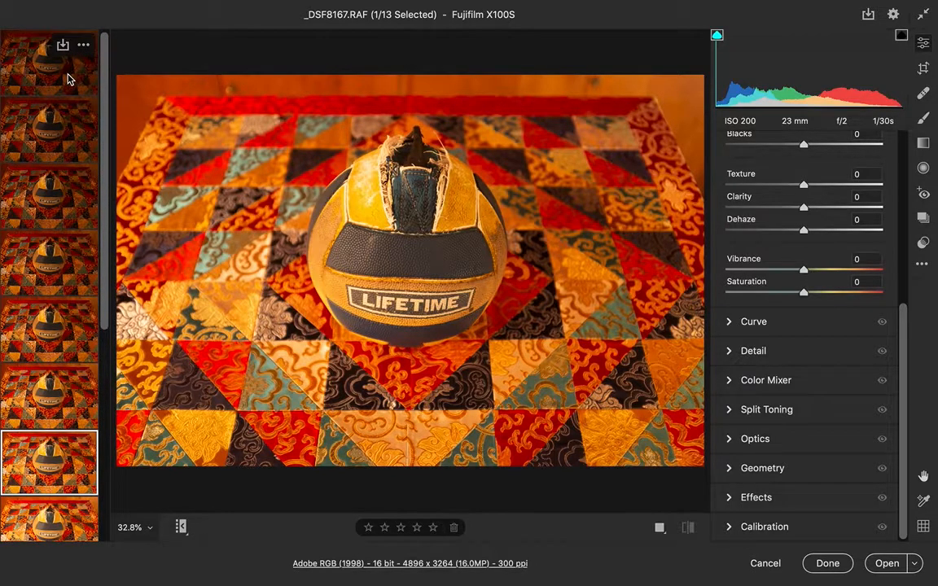
Step: Raise the exposure of the darkest image _DSF8161 to +2.00
left_click(69, 79)
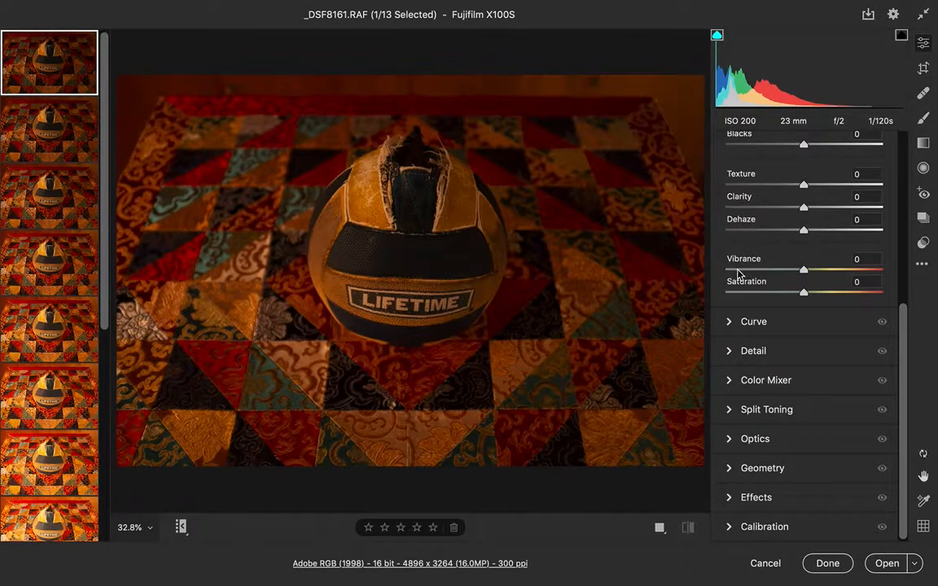
scroll(817, 261, "up", 6)
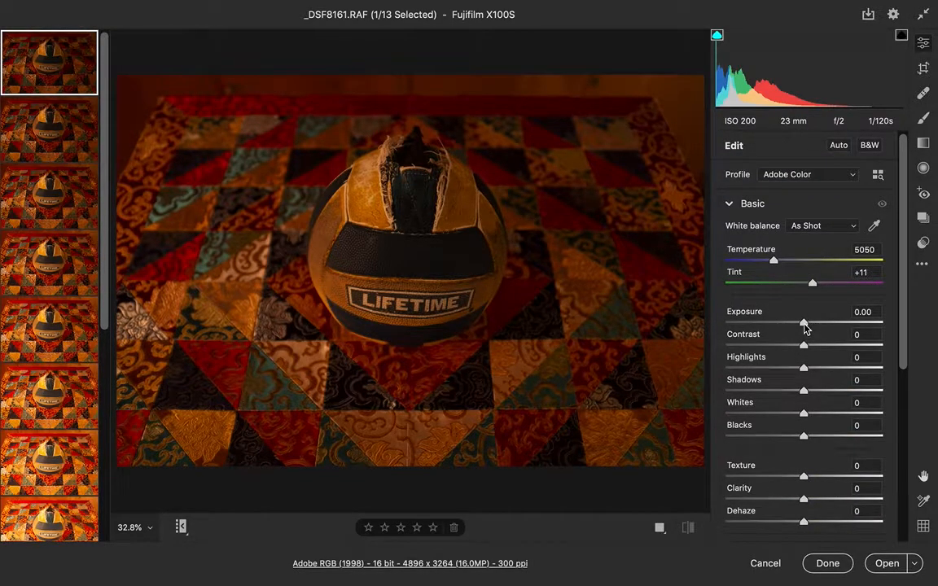
left_click_drag(804, 325, 836, 325)
left_click(876, 318)
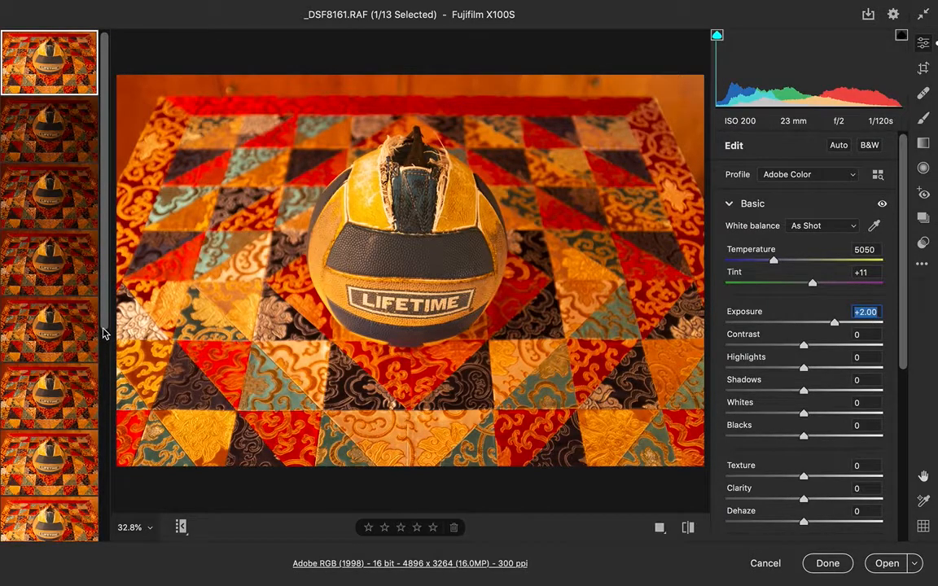
Step: Lower the exposure of the brightest image _DSF8173 to -2.00
left_click_drag(105, 324, 88, 575)
left_click(80, 533)
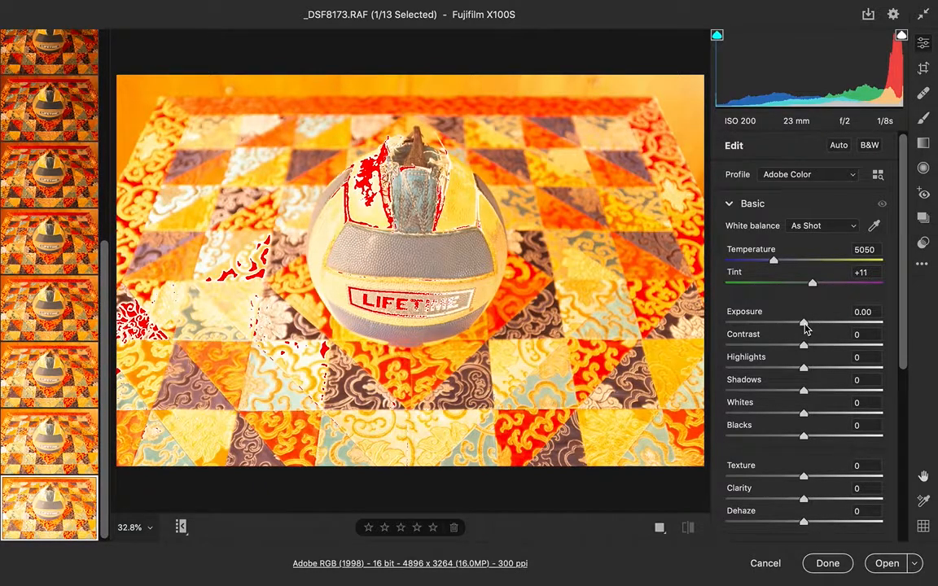
left_click_drag(804, 326, 773, 326)
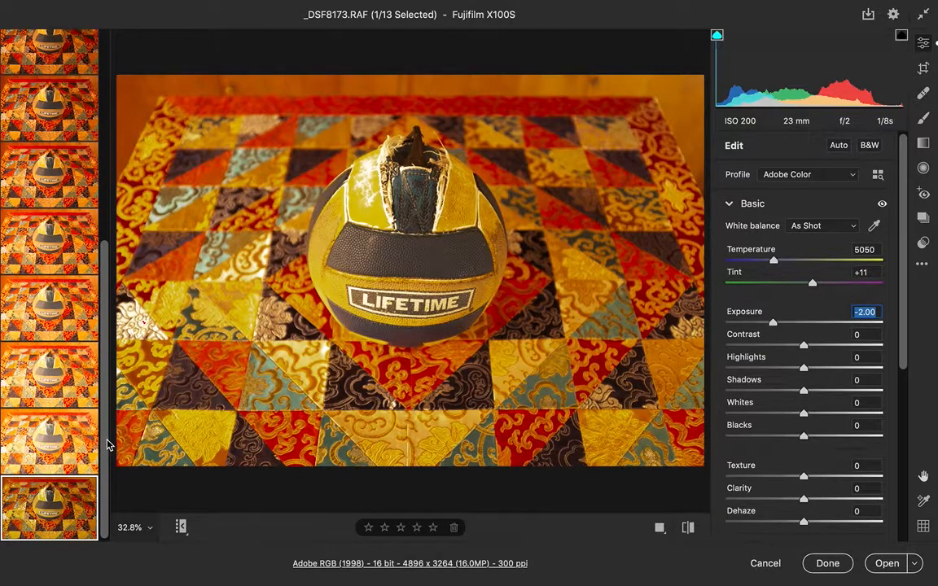
Step: Compare the adjusted images with the middle exposures _DSF8168 and _DSF8167
left_click_drag(108, 444, 100, 176)
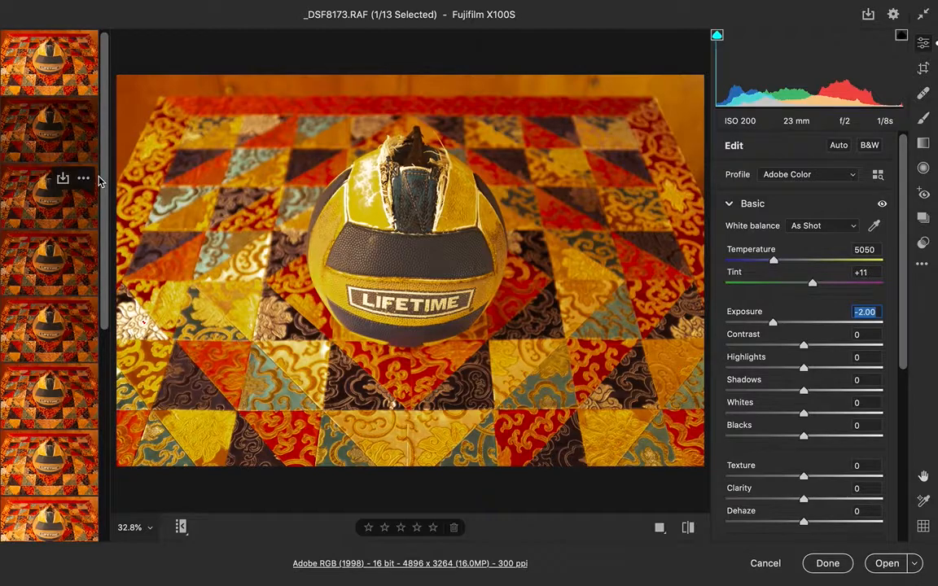
left_click(79, 73)
left_click_drag(102, 109, 110, 234)
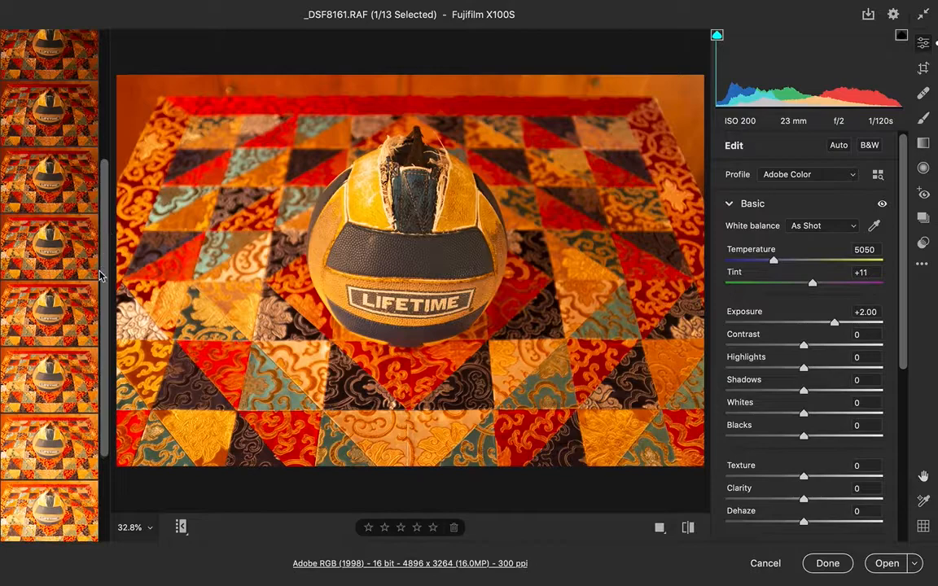
left_click(86, 325)
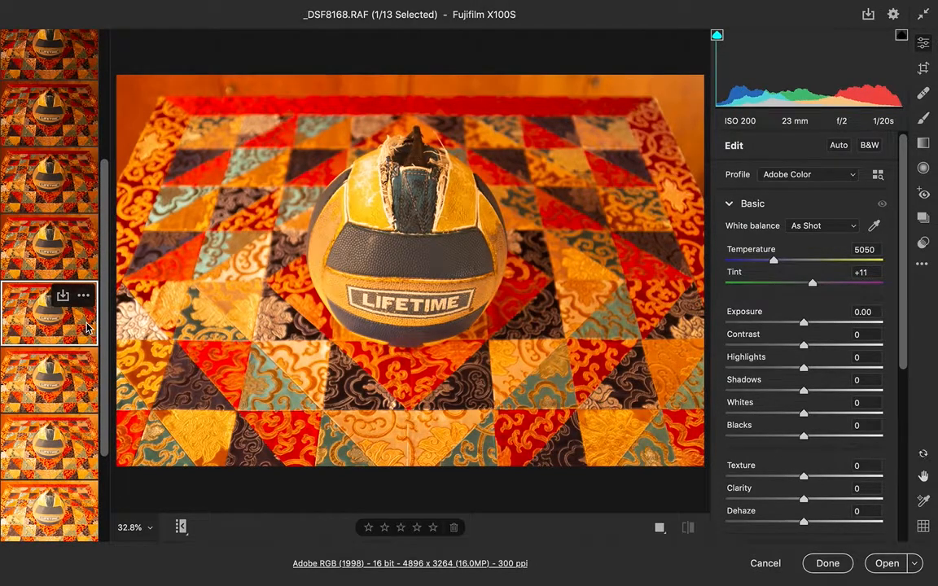
left_click(80, 270)
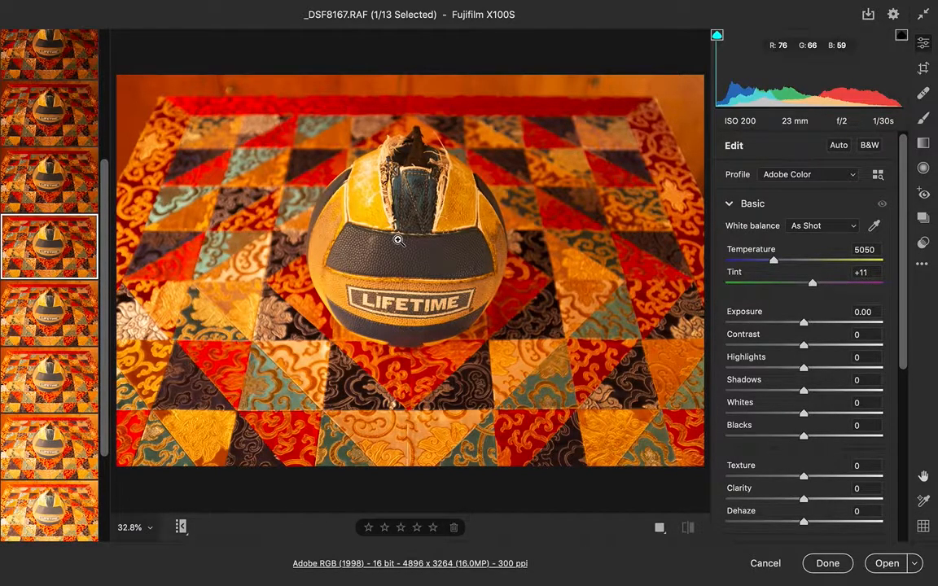
Step: Set the white balance temperature of _DSF8167 to 3400
left_click_drag(774, 263, 750, 270)
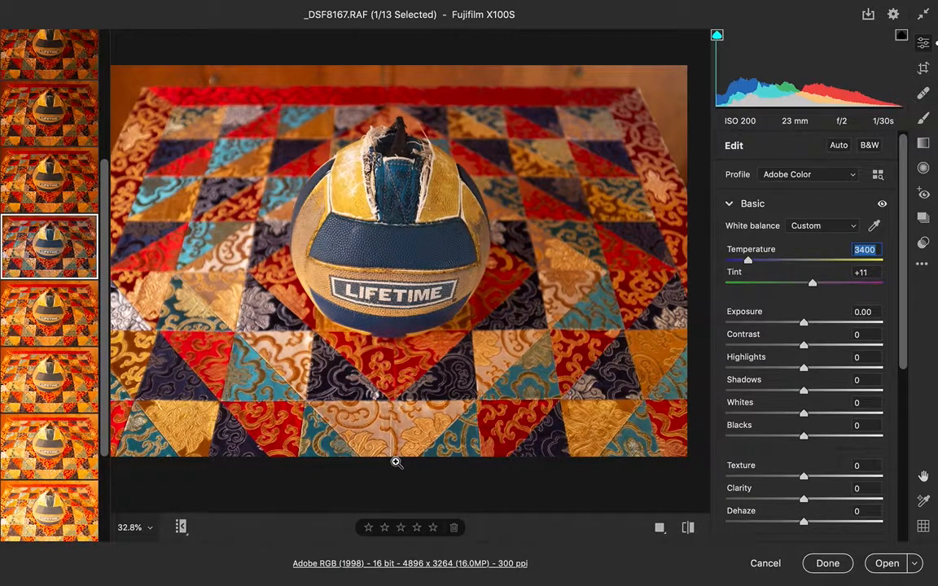
left_click(146, 529)
left_click(171, 550)
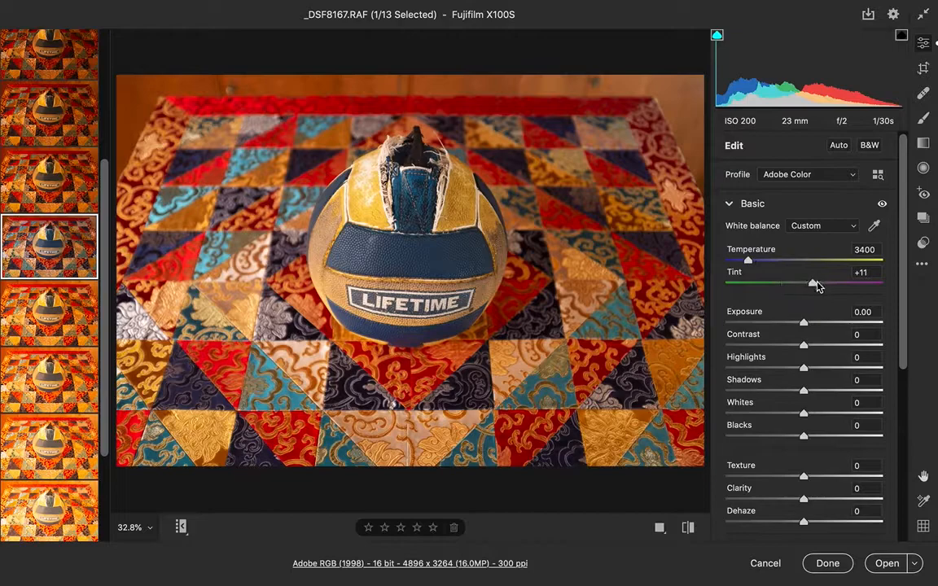
Step: Try lowering the tint of _DSF8167 to -23, then reset it to default
left_click_drag(817, 285, 787, 284)
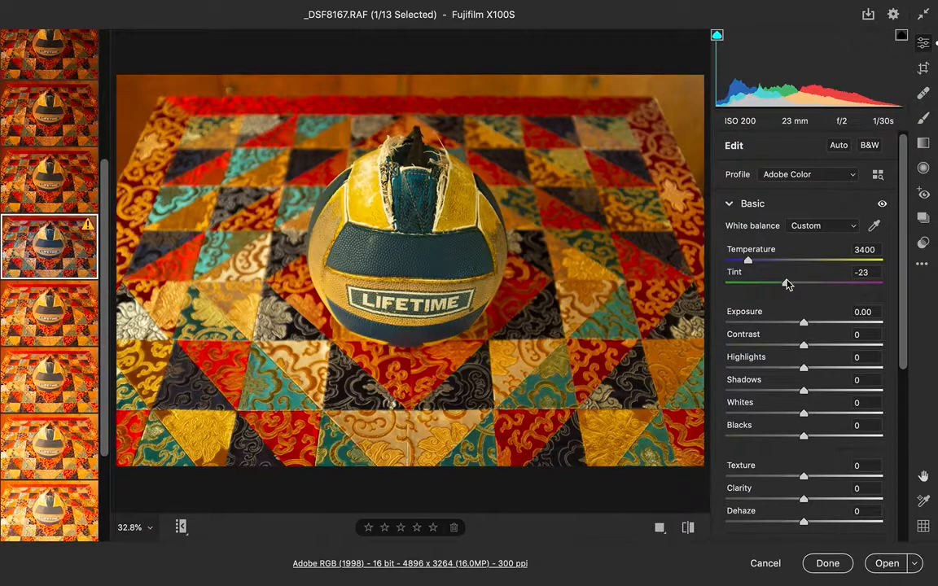
double_click(787, 284)
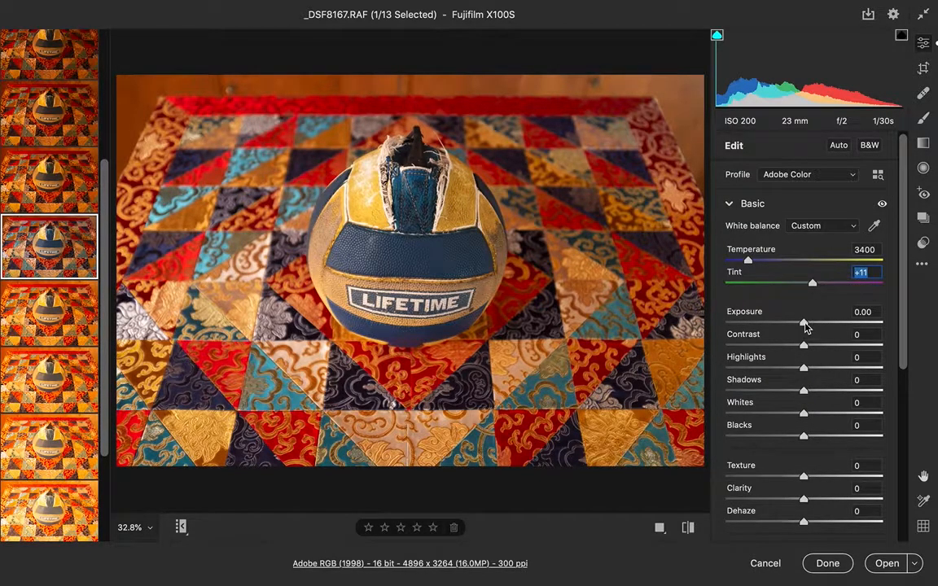
Step: Set the exposure of _DSF8167 to -0.05 and try a contrast of -39 before resetting contrast to 0
left_click_drag(804, 325, 803, 326)
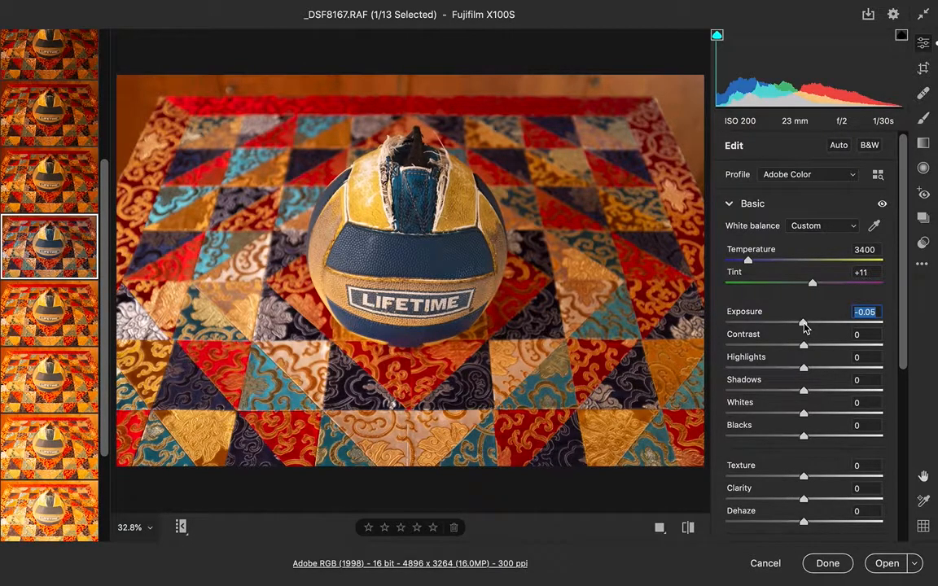
left_click_drag(804, 348, 769, 348)
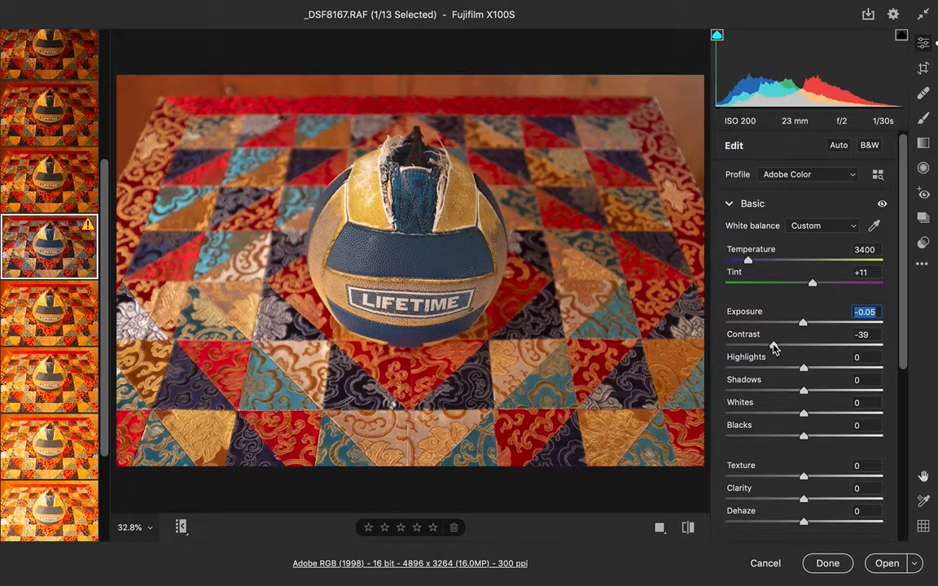
double_click(770, 349)
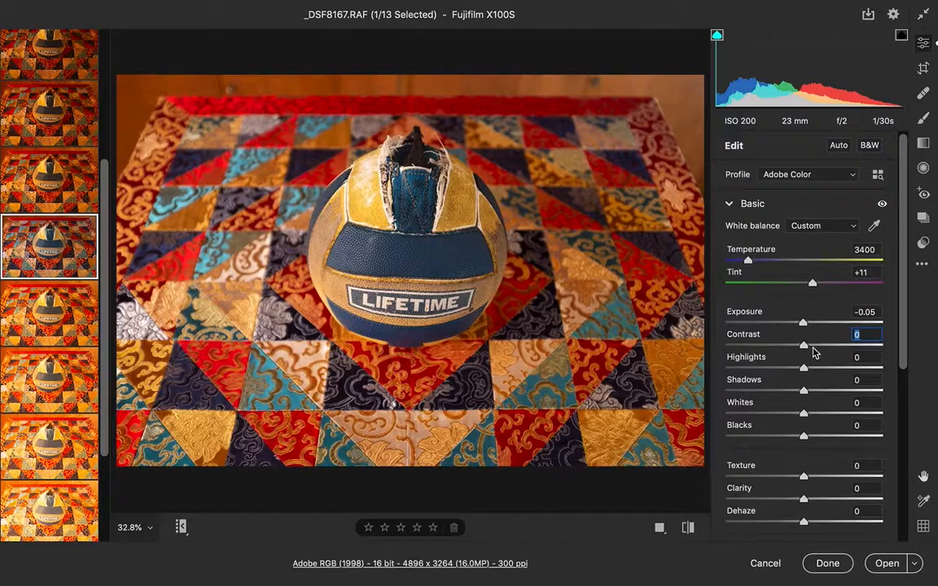
Step: Set highlights to -27, shadows to -28 and blacks to -23, with the clipping warning turned on
left_click_drag(806, 416, 781, 440)
key("o")
key("Tab")
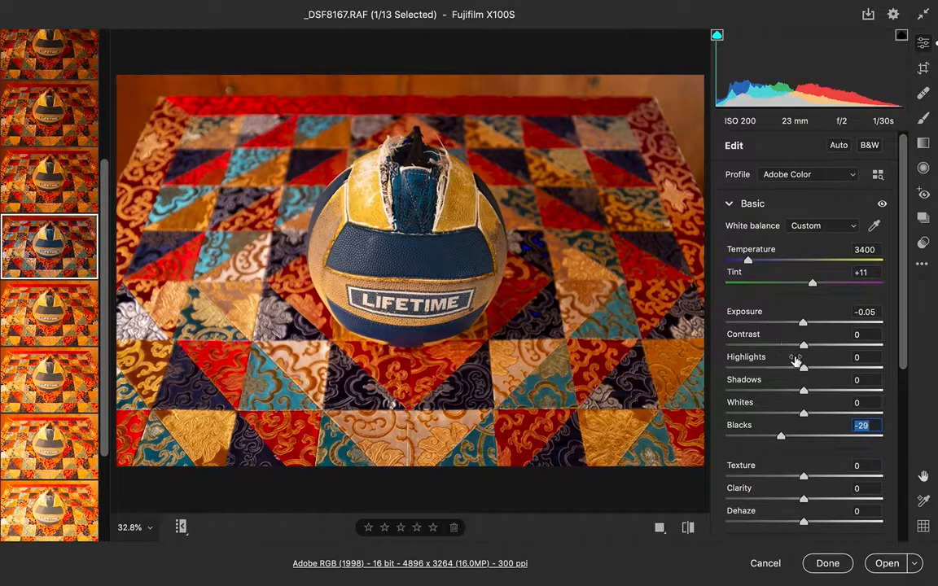
left_click_drag(804, 368, 782, 371)
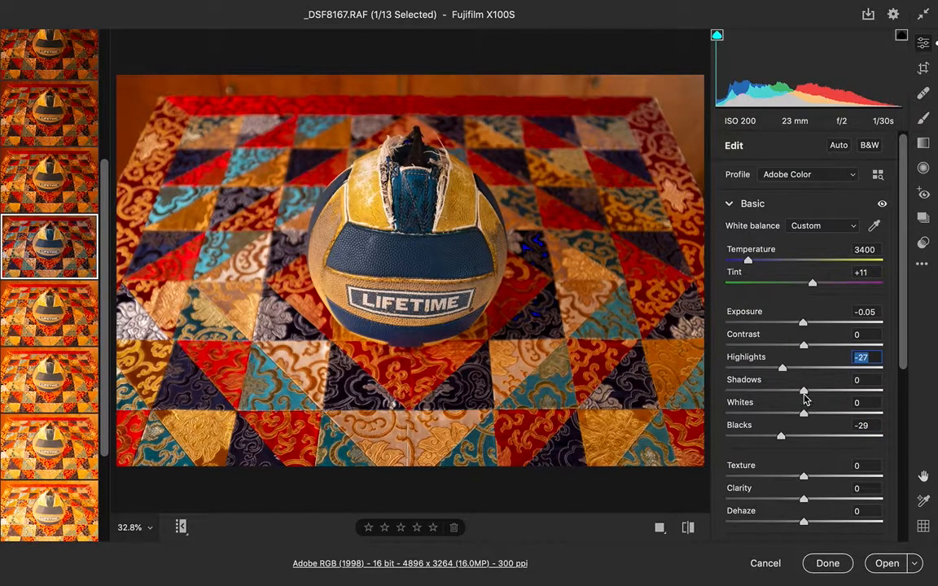
left_click_drag(801, 390, 781, 397)
left_click_drag(781, 436, 785, 439)
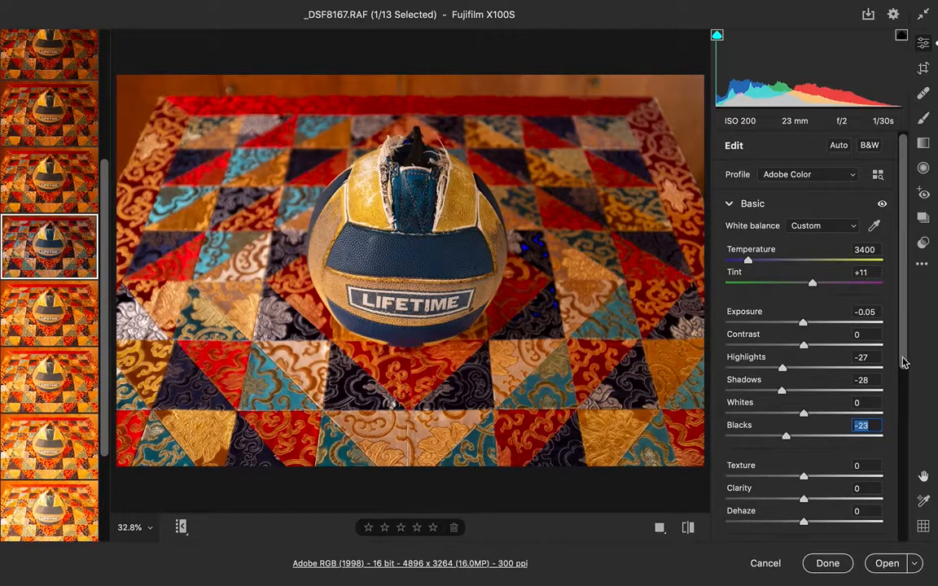
Step: Try raising texture to +50 and lowering clarity, resetting both back to 0
left_click_drag(902, 360, 901, 444)
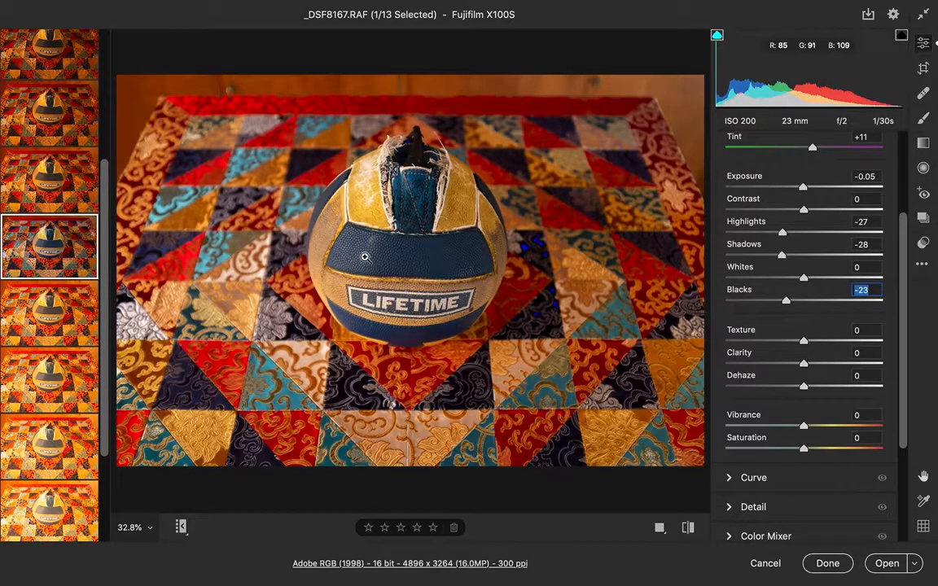
left_click_drag(803, 340, 842, 342)
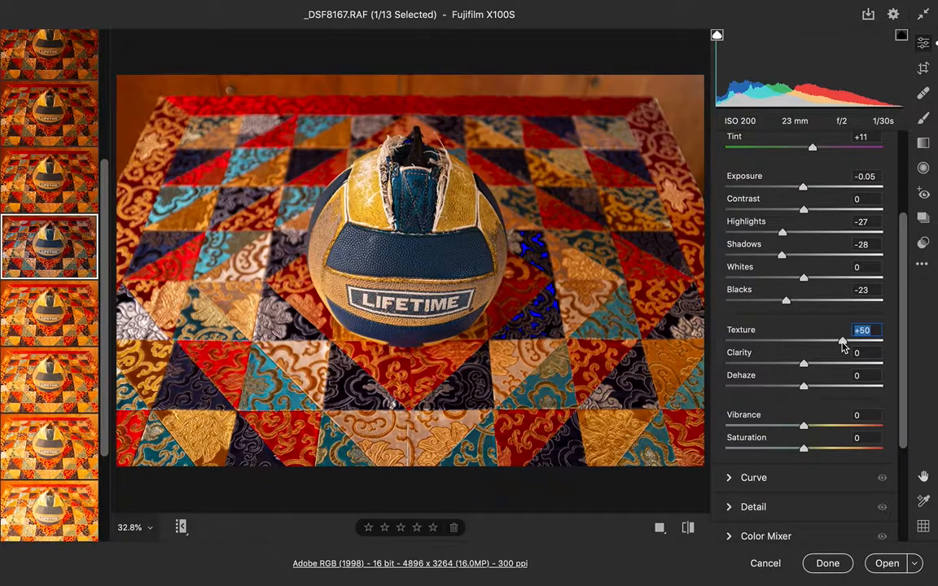
double_click(843, 345)
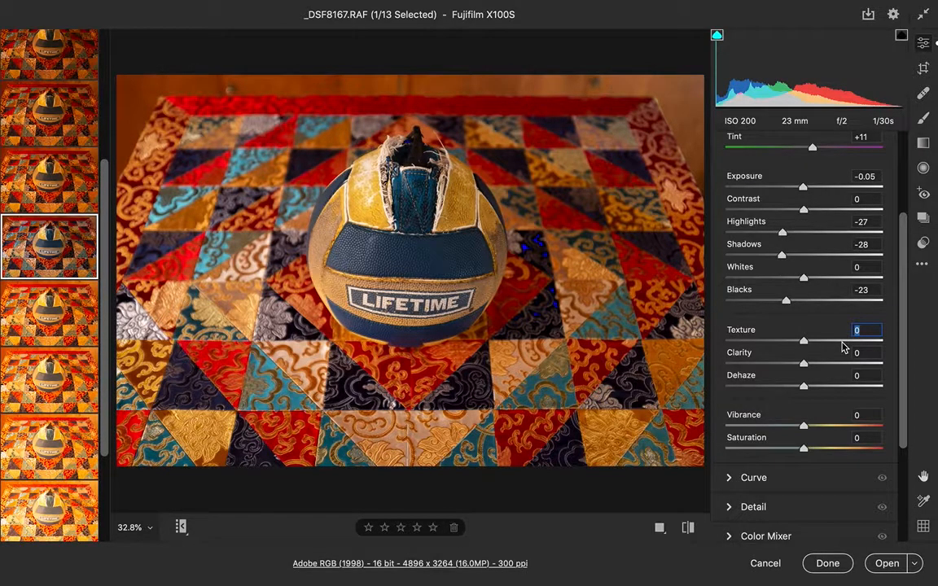
mouse_move(804, 365)
left_mouse_down()
mouse_move(840, 366)
mouse_move(786, 367)
left_mouse_up()
double_click(786, 365)
Step: Try lowering vibrance to -24 and saturation to -41, resetting both back to 0
left_click_drag(905, 392, 904, 486)
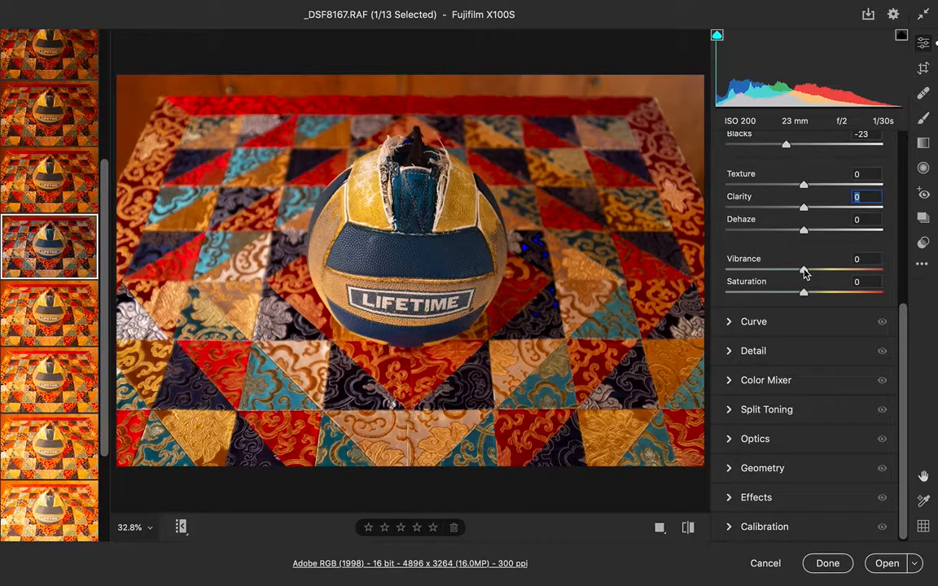
mouse_move(803, 272)
left_mouse_down()
mouse_move(842, 271)
mouse_move(786, 273)
left_mouse_up()
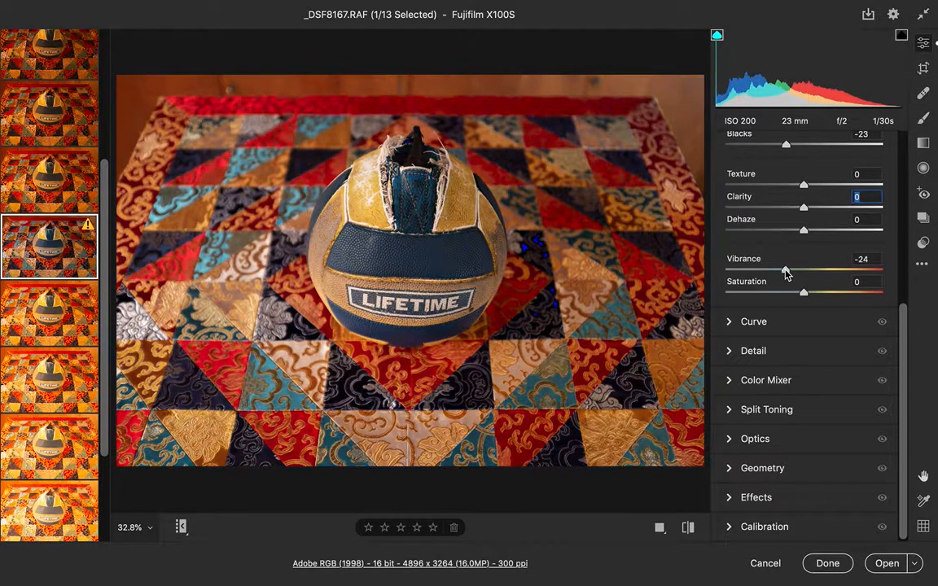
double_click(785, 271)
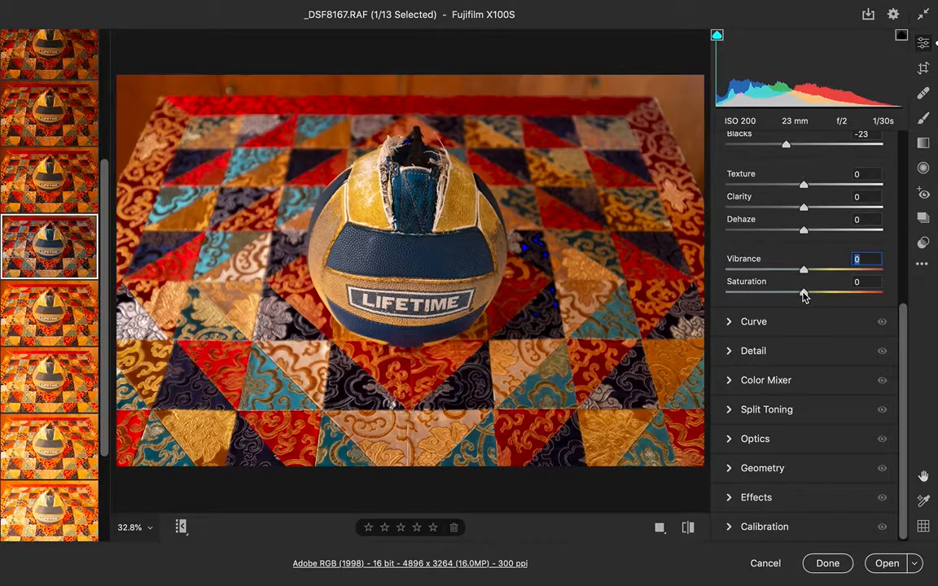
left_click_drag(802, 295, 772, 299)
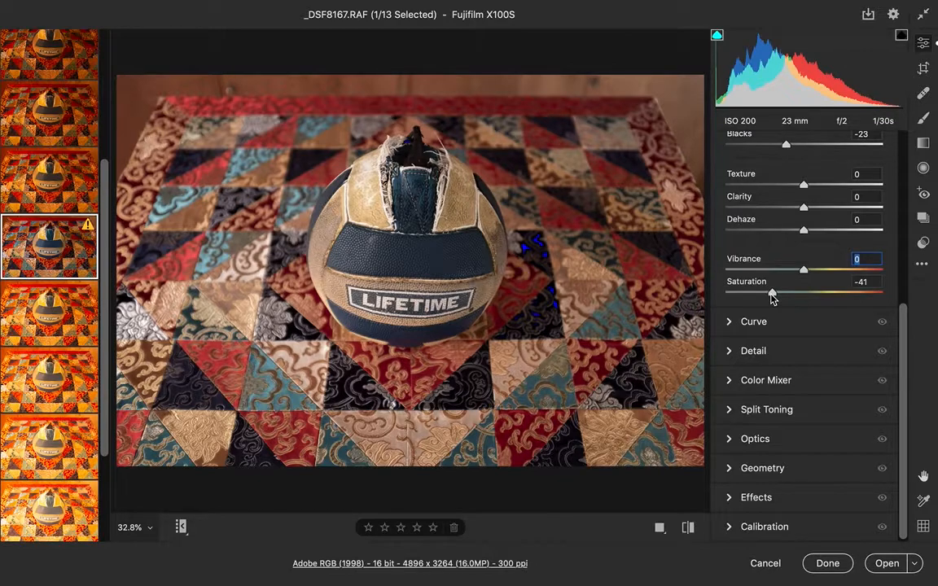
key("Tab")
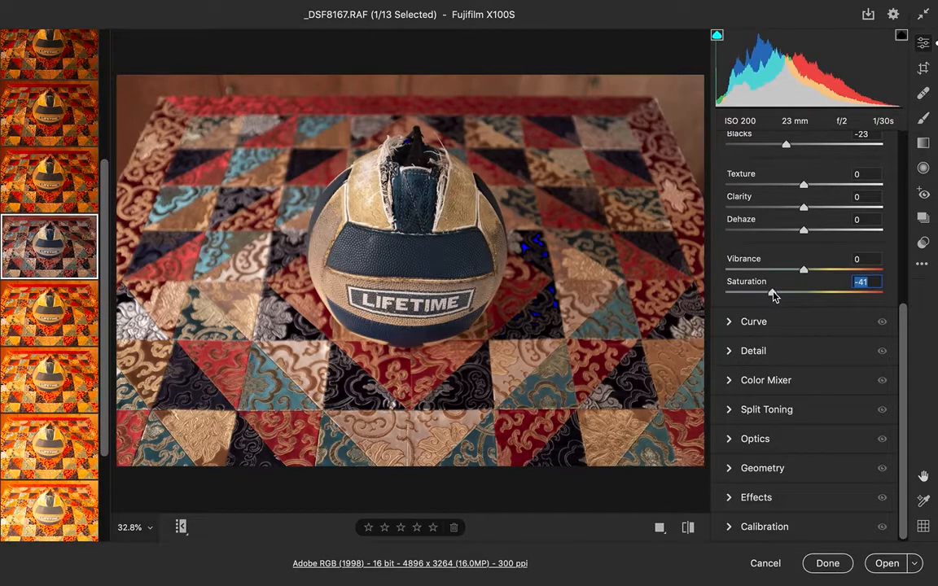
double_click(773, 294)
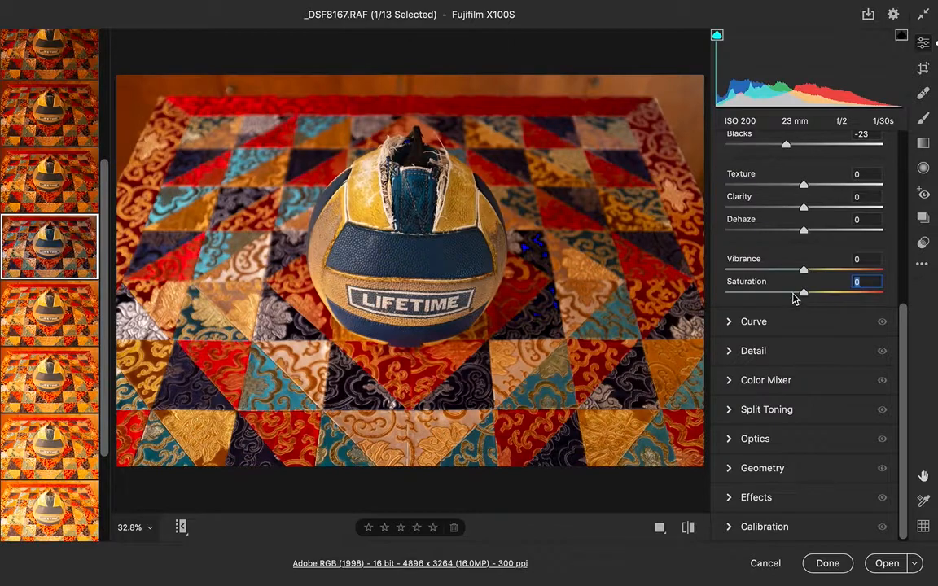
Step: Set saturation to -7 and compare the before and after views of the image
left_click_drag(803, 295, 798, 296)
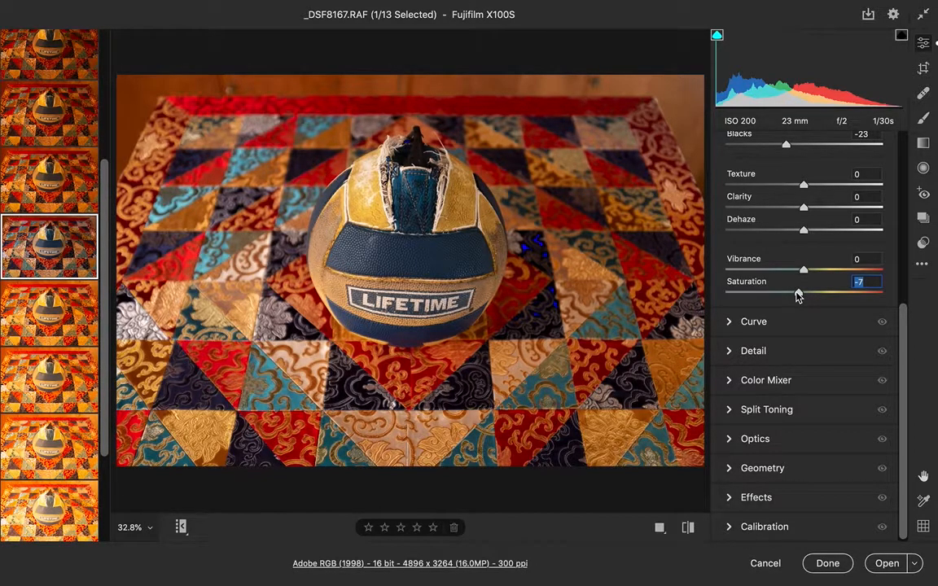
key("backslash")
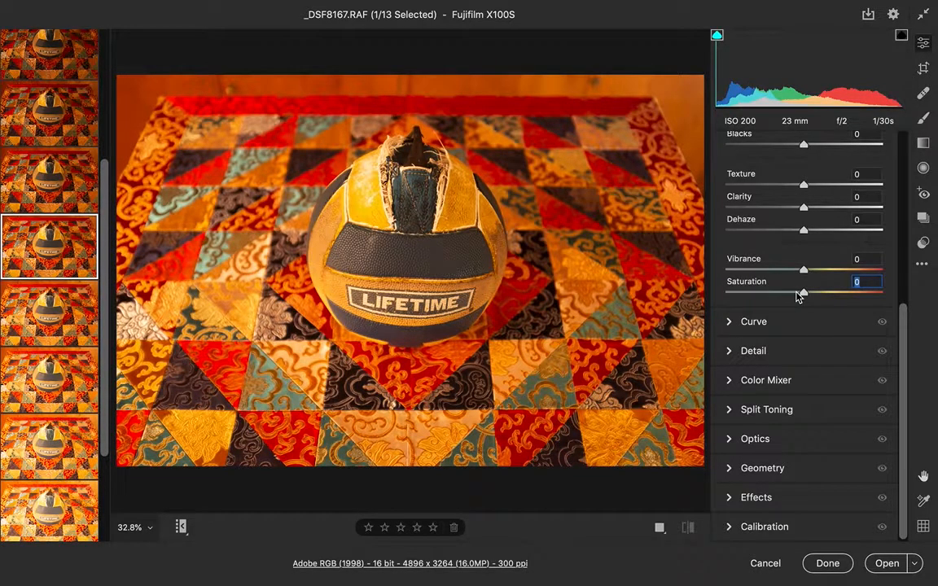
key("backslash")
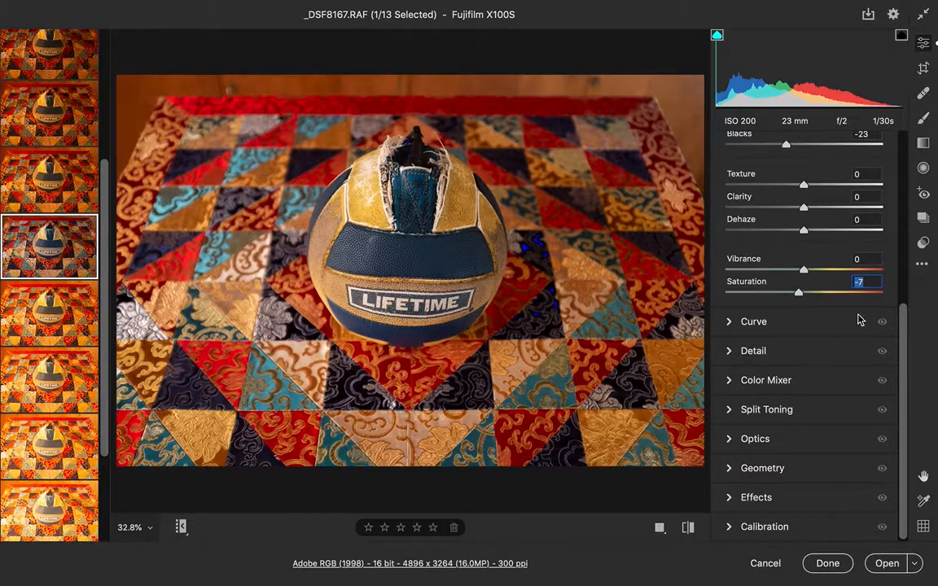
scroll(907, 305, "up", 1)
scroll(908, 305, "up", 10)
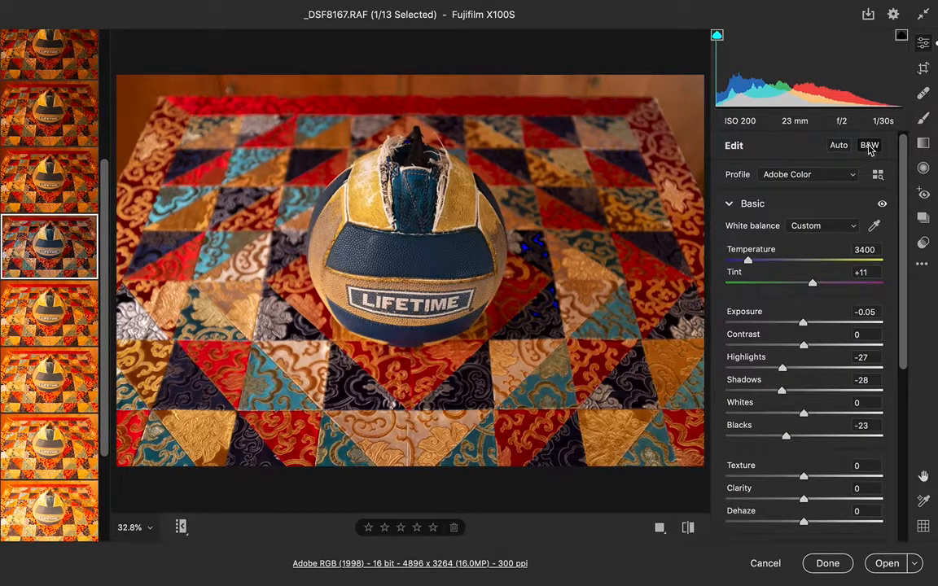
left_click(869, 146)
scroll(870, 148, "down", 10)
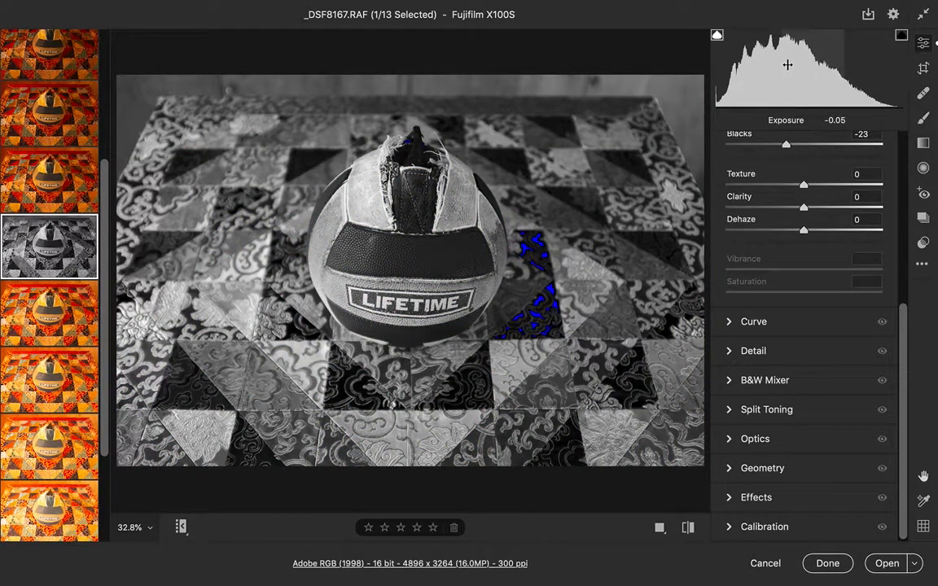
scroll(879, 133, "up", 10)
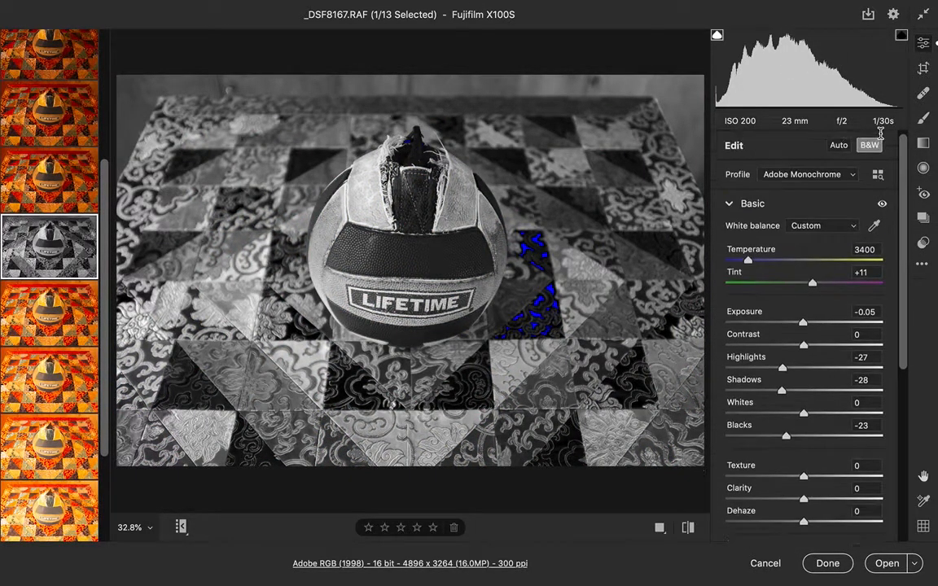
left_click(869, 145)
Step: Convert _DSF8167 to black and white
scroll(871, 148, "down", 10)
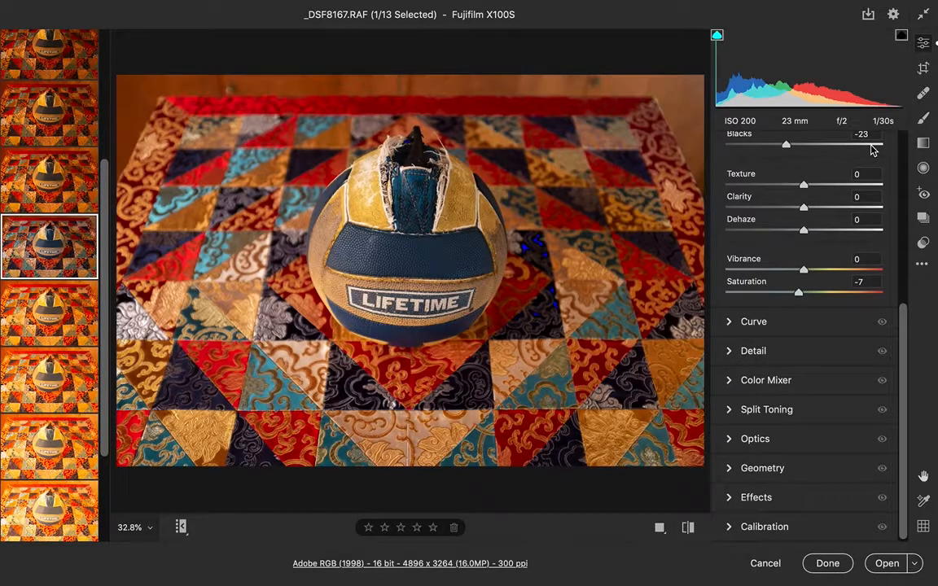
scroll(872, 149, "up", 10)
left_click(872, 148)
scroll(873, 149, "down", 10)
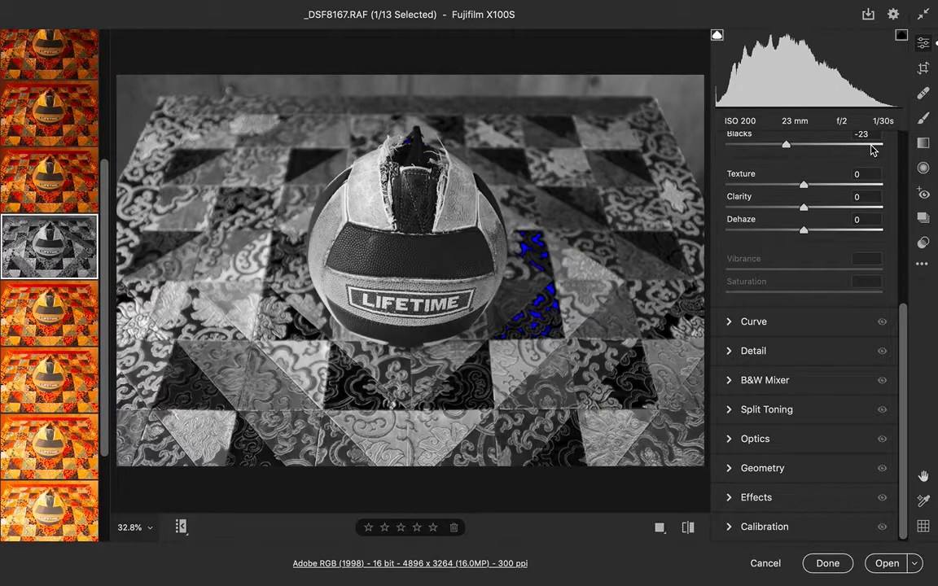
scroll(806, 373, "up", 8)
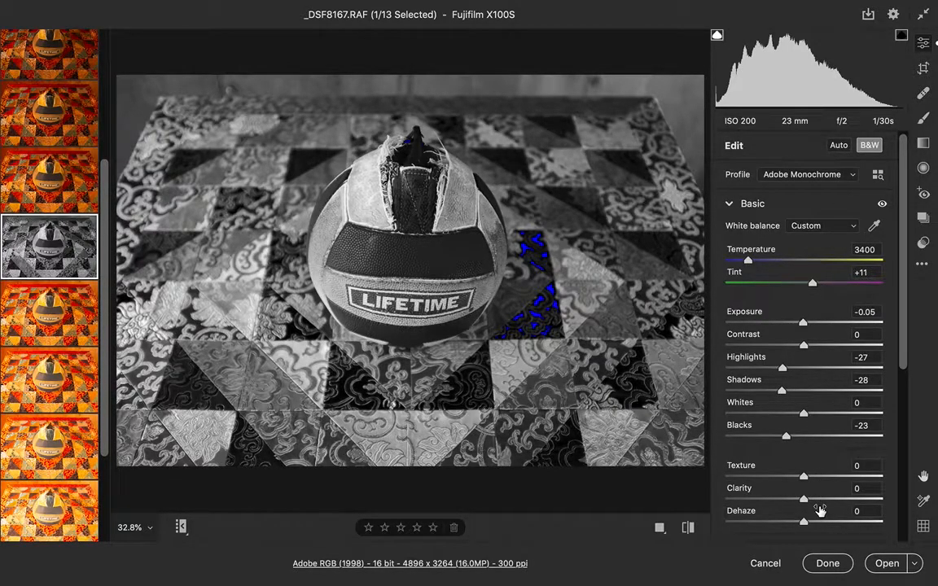
Step: Apply the edits and close Camera Raw, returning to Bridge
left_click_drag(903, 364, 901, 568)
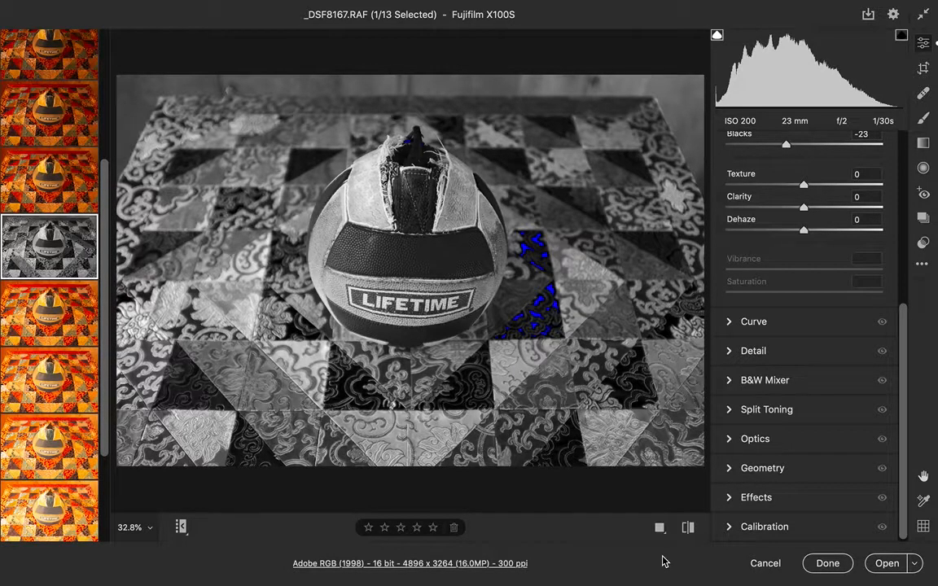
left_click(826, 563)
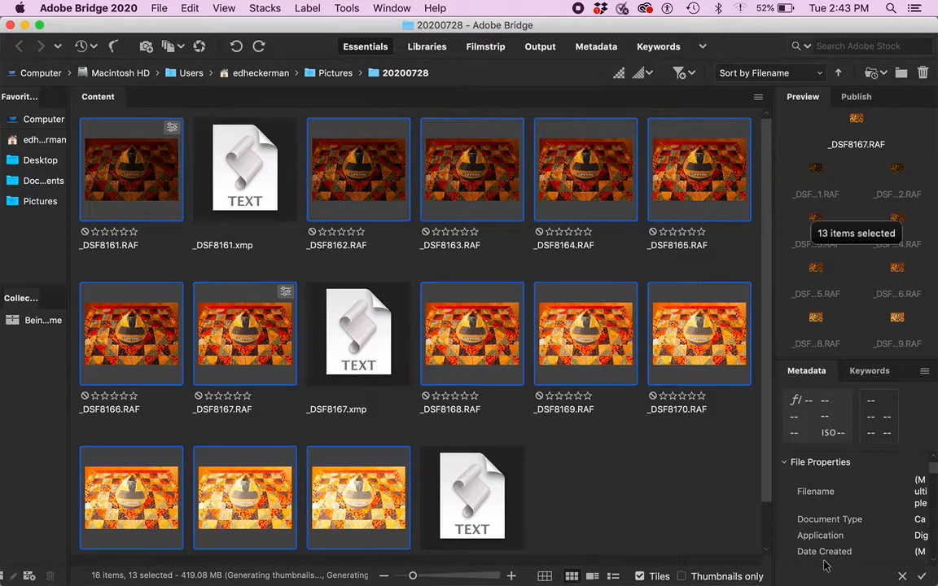